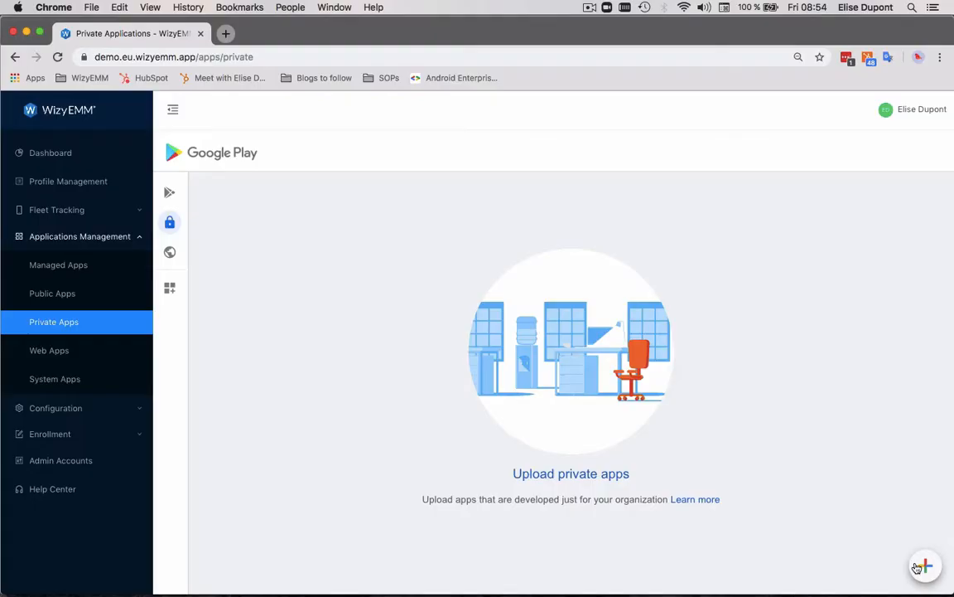
- View the creation form for a new private app, and the one for a new web app
click(919, 566)
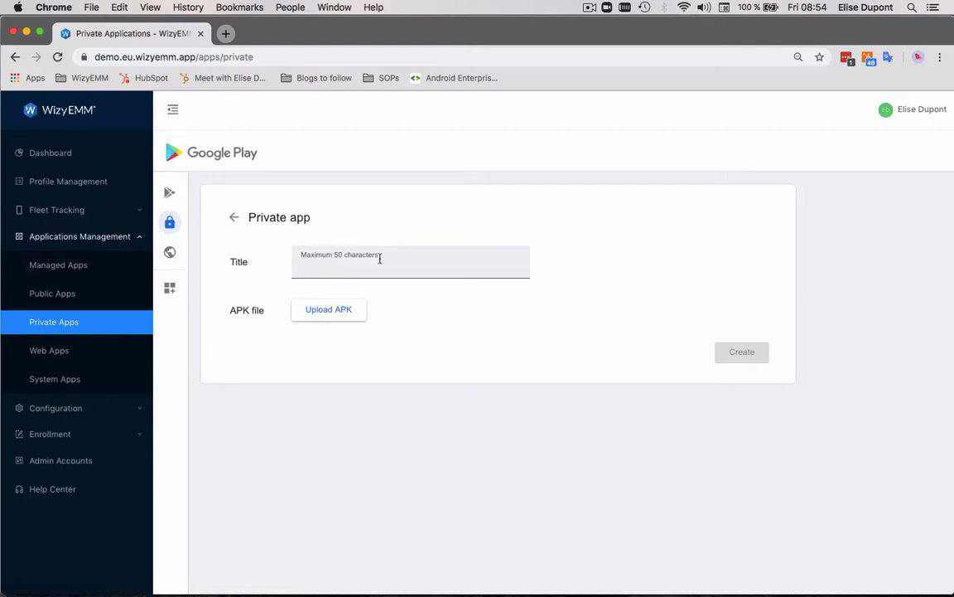
click(380, 258)
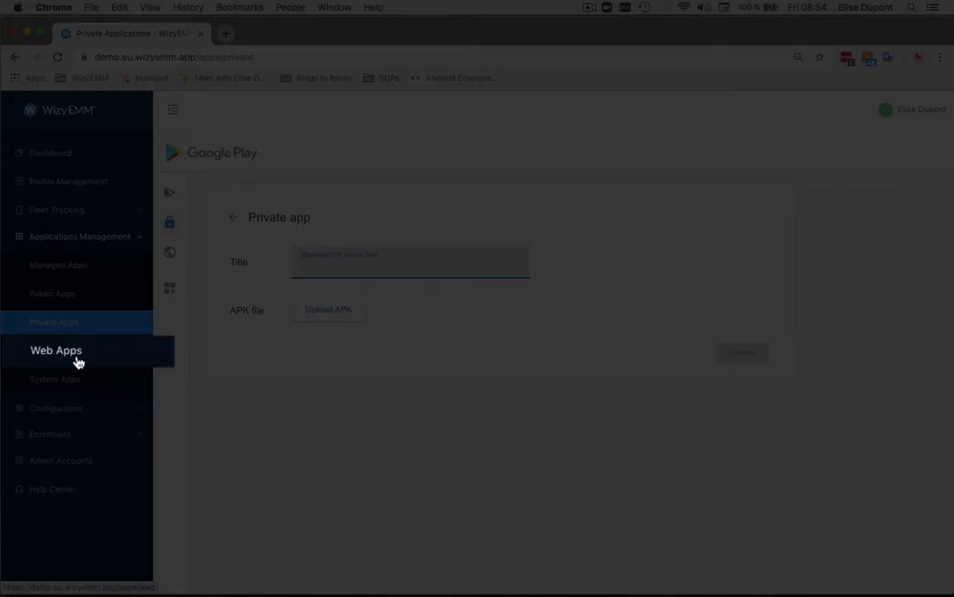
click(65, 357)
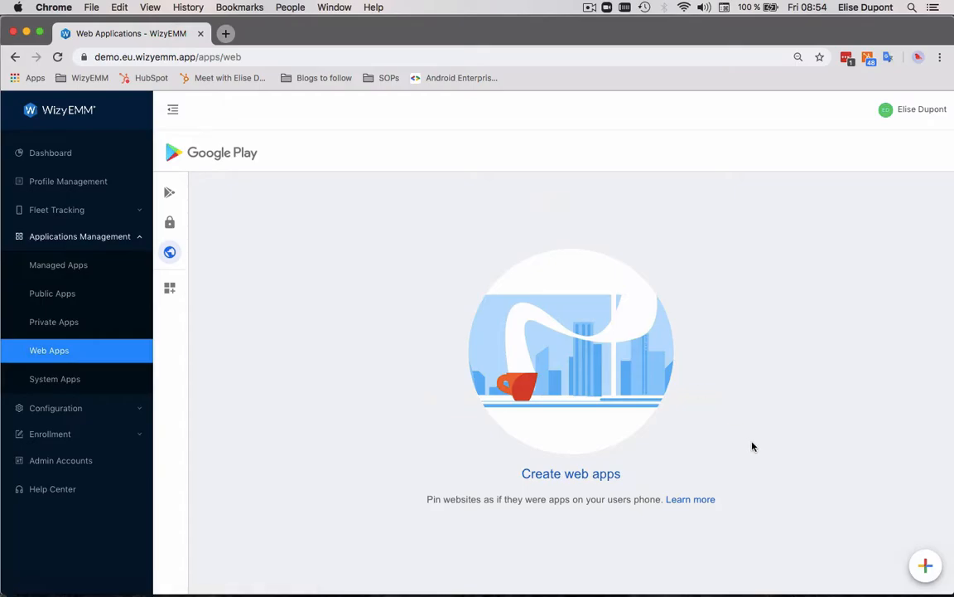
click(926, 565)
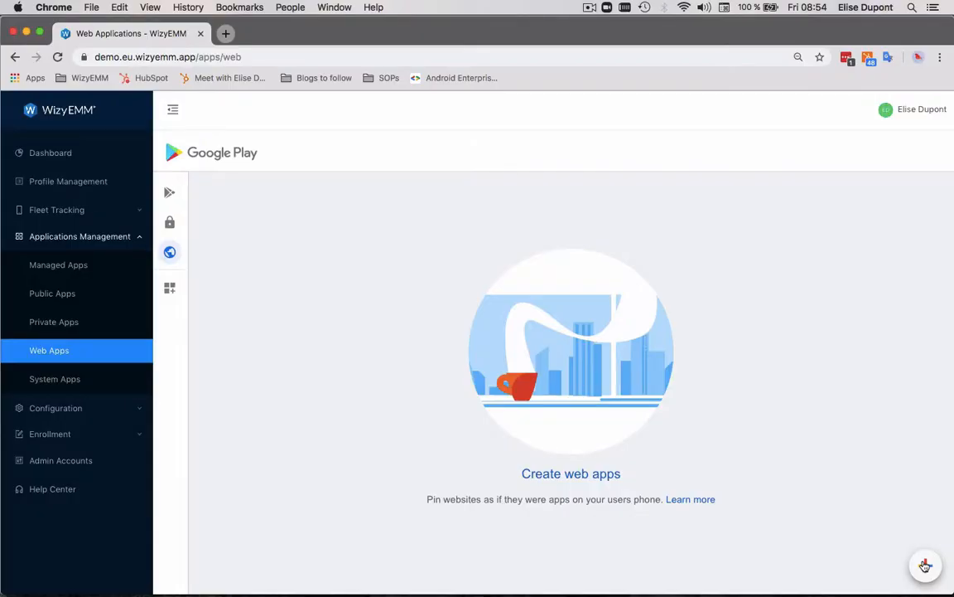
click(926, 565)
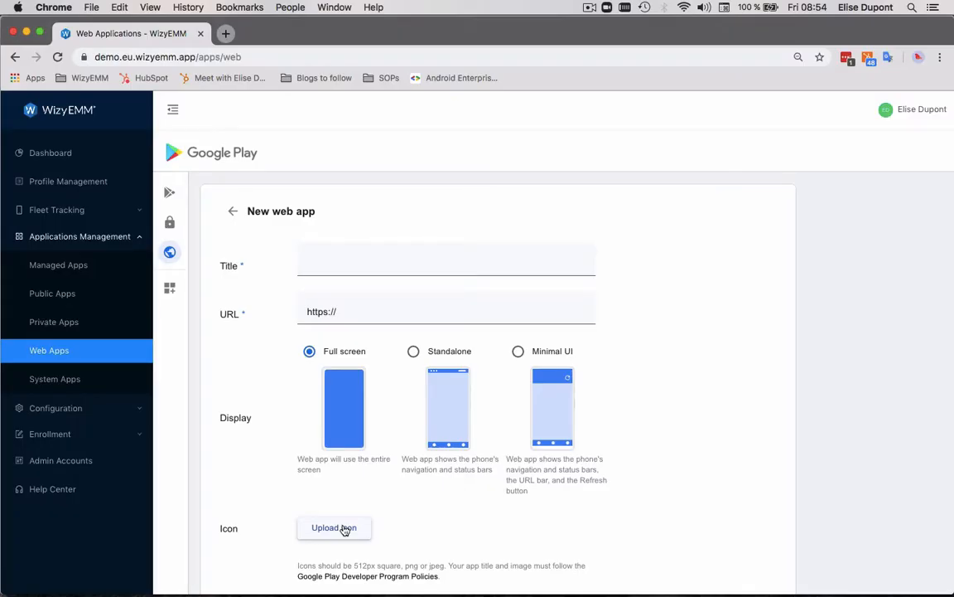
- View the list of managed apps, and open the application settings of the Logistic Team profile
click(71, 266)
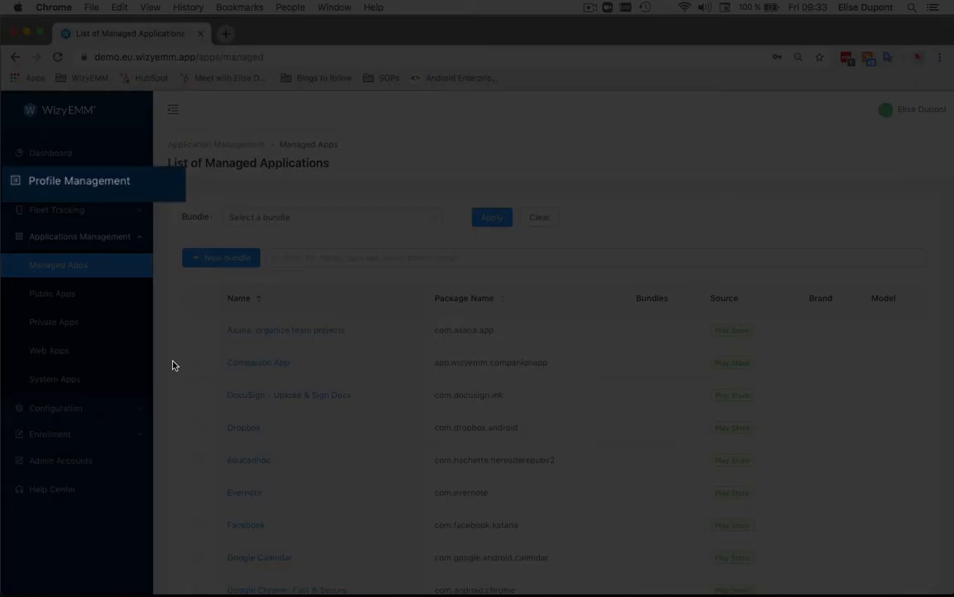
click(100, 190)
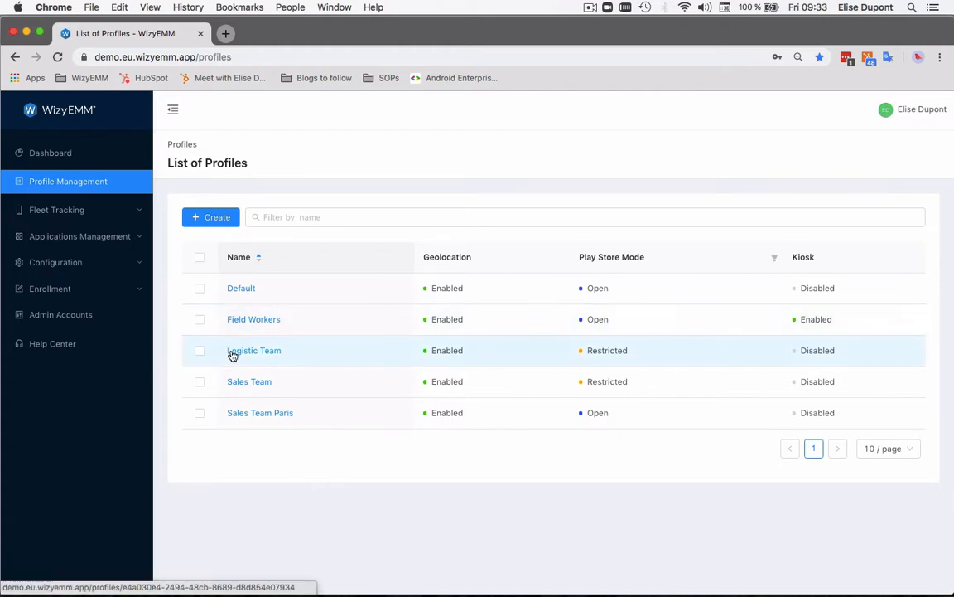
click(233, 352)
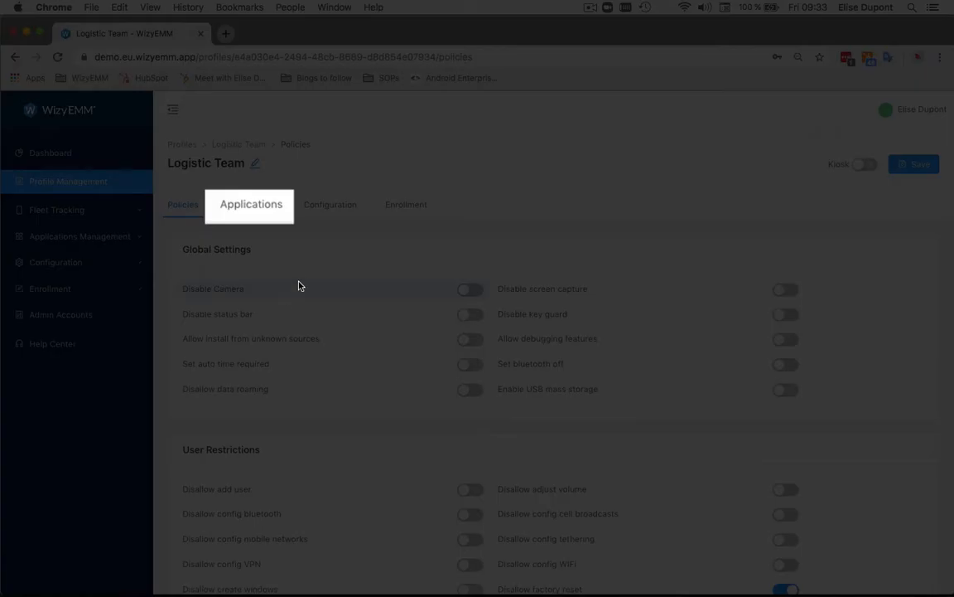
click(275, 207)
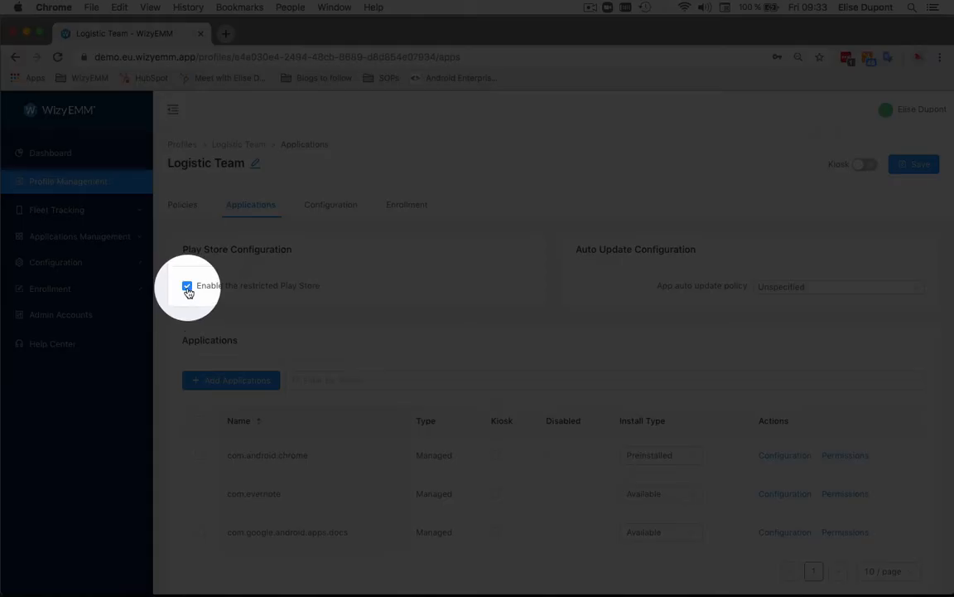
- Switch the restricted Play Store off and back on for the Logistic Team profile
click(187, 287)
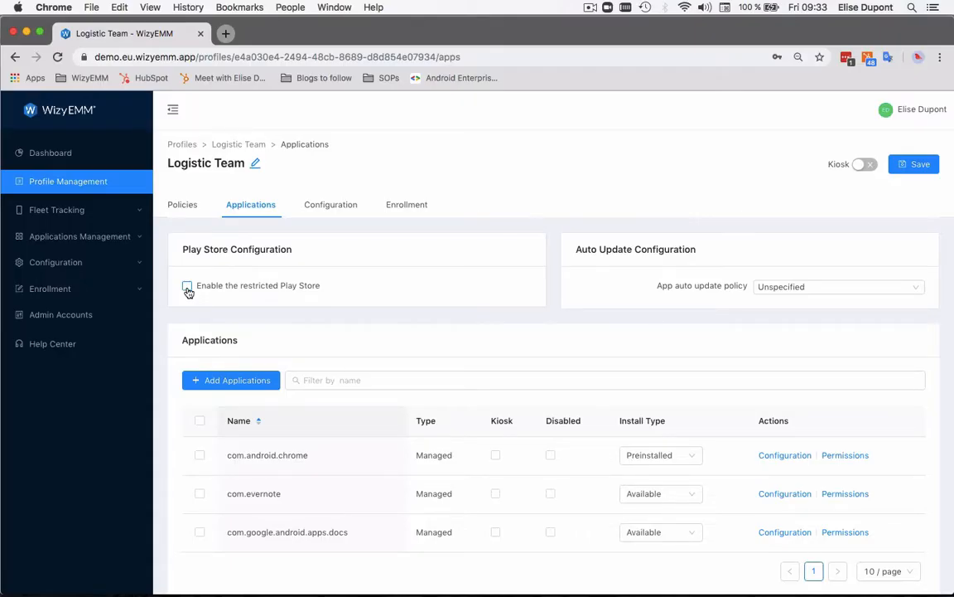
click(187, 288)
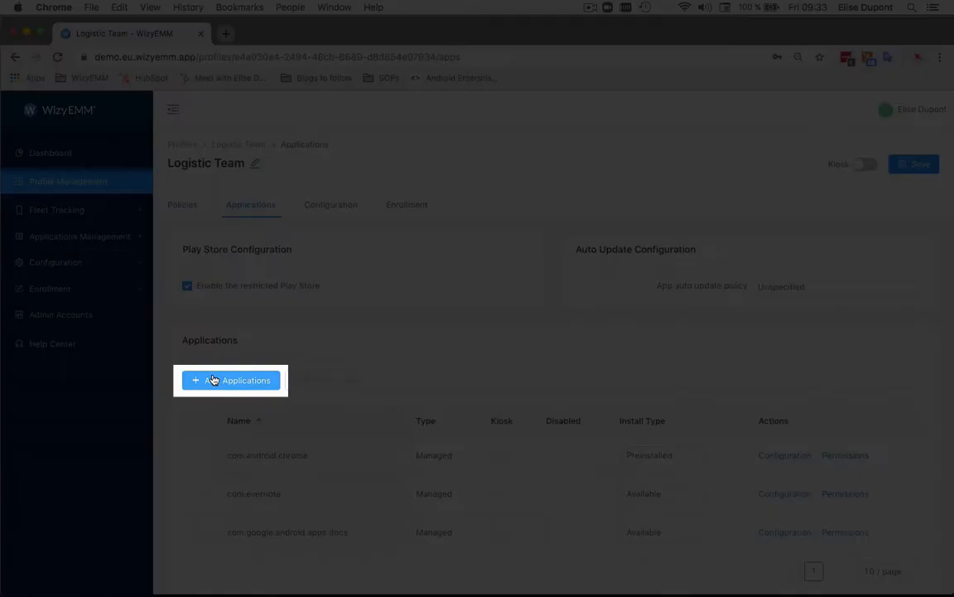
- Add the Facebook app to the Logistic Team profile's applications
click(212, 379)
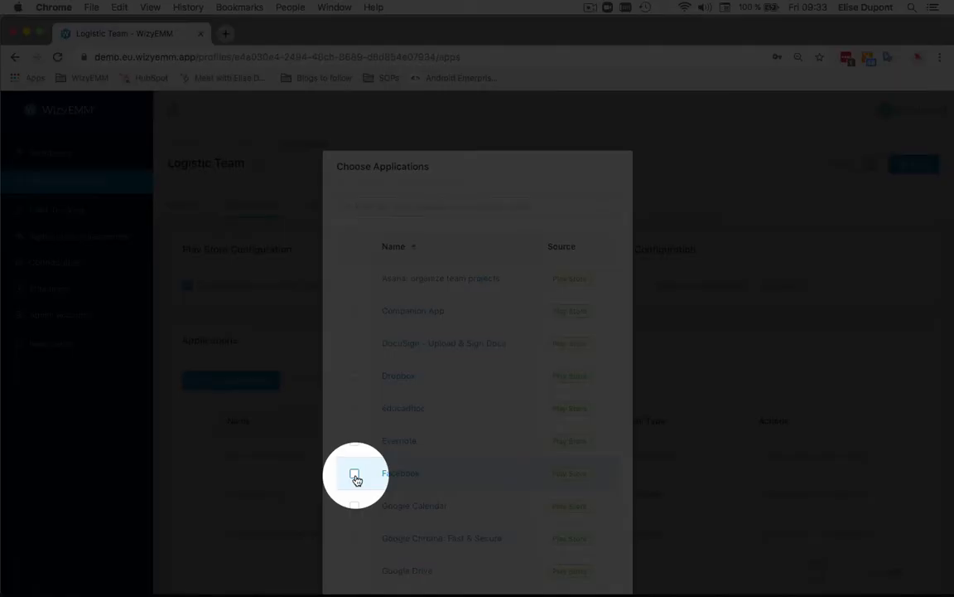
click(355, 478)
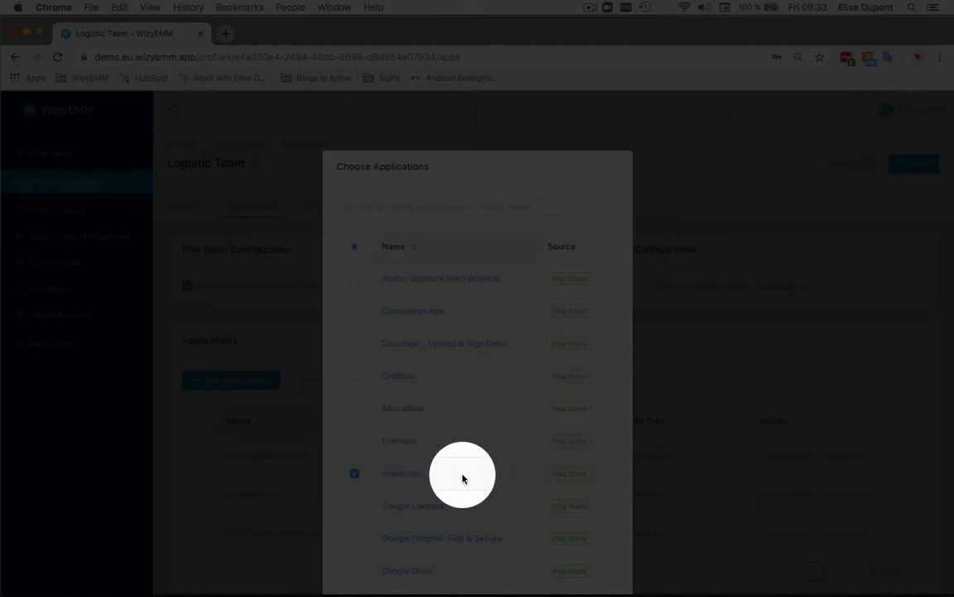
scroll(497, 497, down, 2)
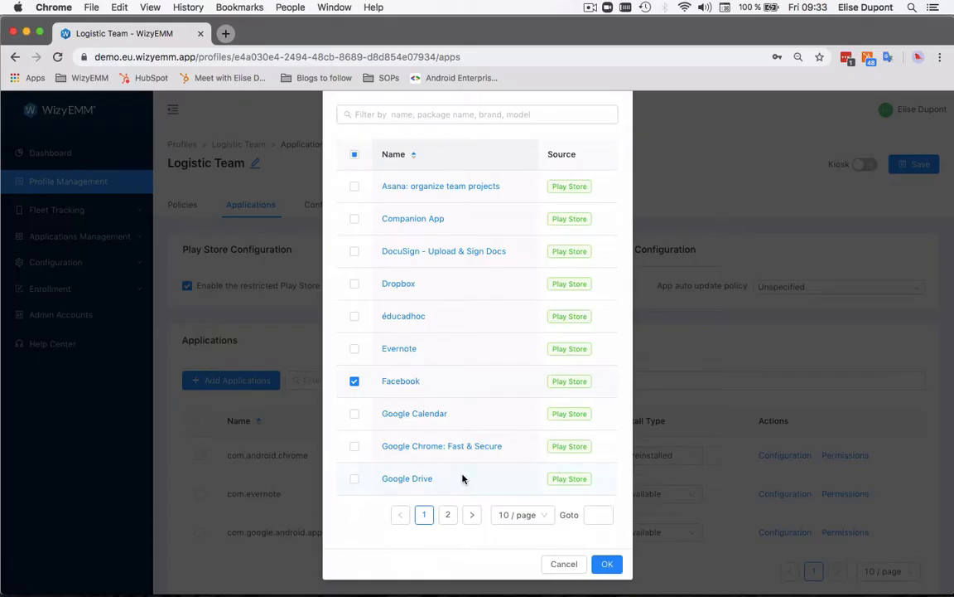
click(604, 563)
- Open the managed configuration of com.android.chrome and choose Incognito mode disabled
click(759, 405)
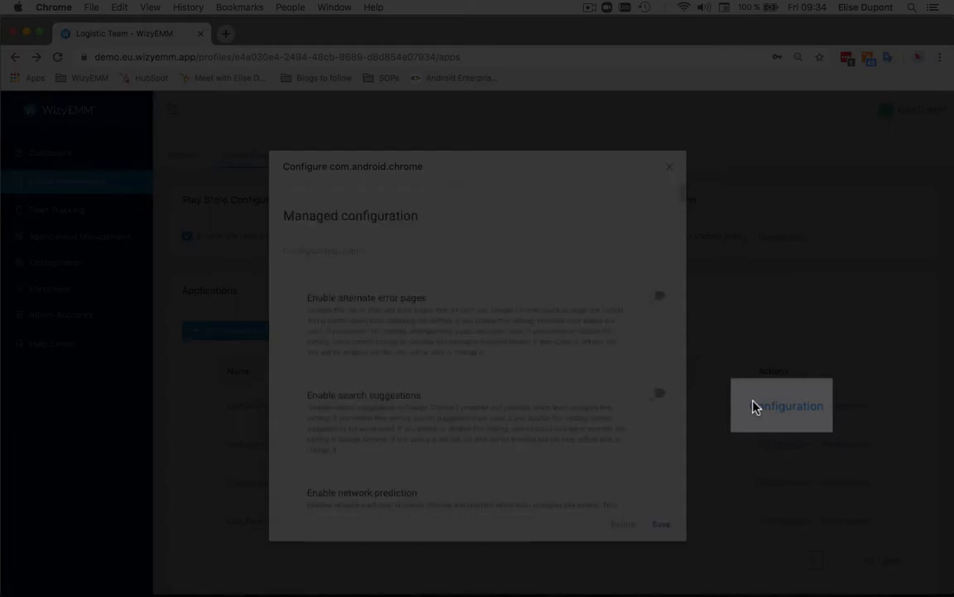
scroll(537, 409, down, 10)
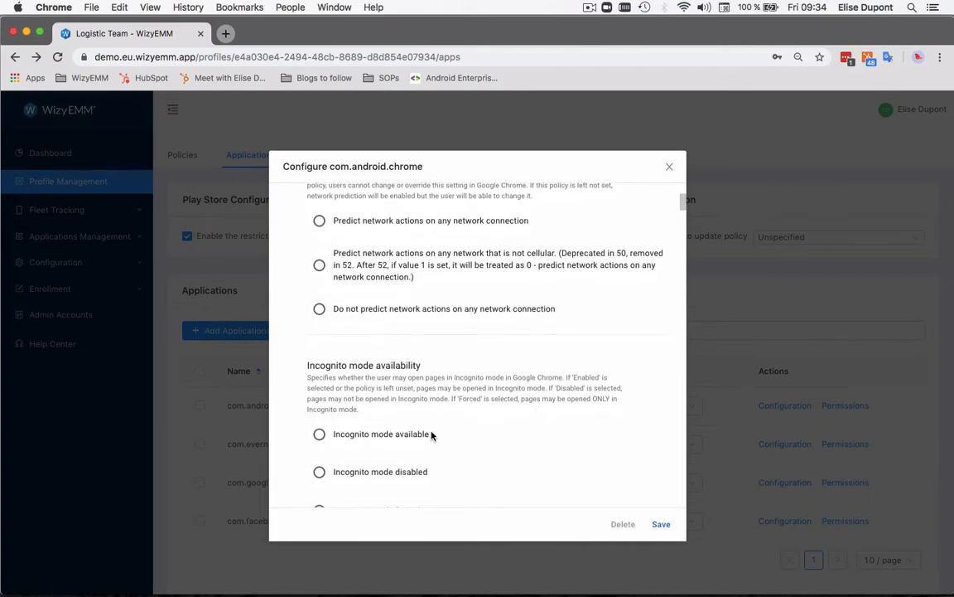
scroll(433, 434, down, 2)
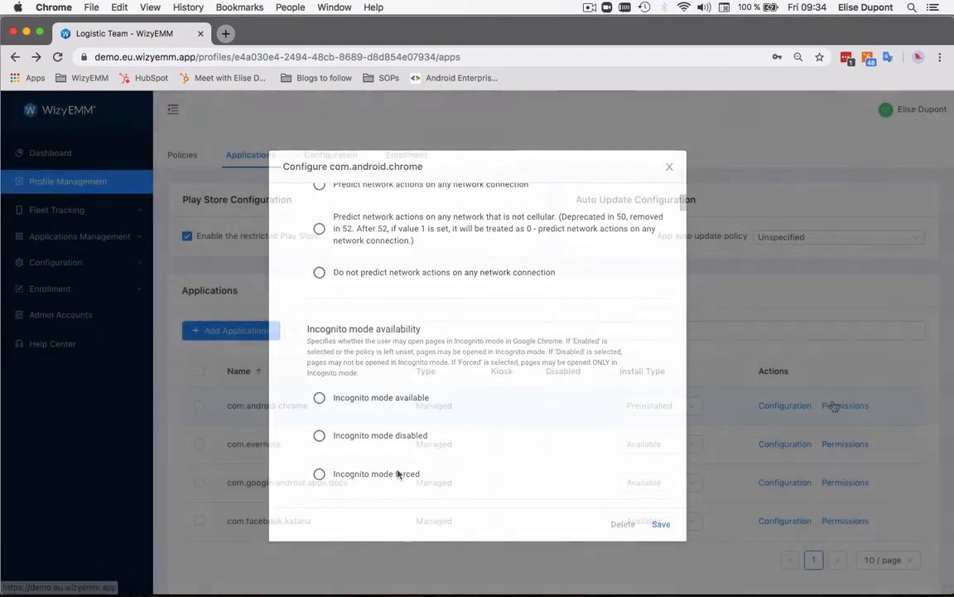
click(398, 473)
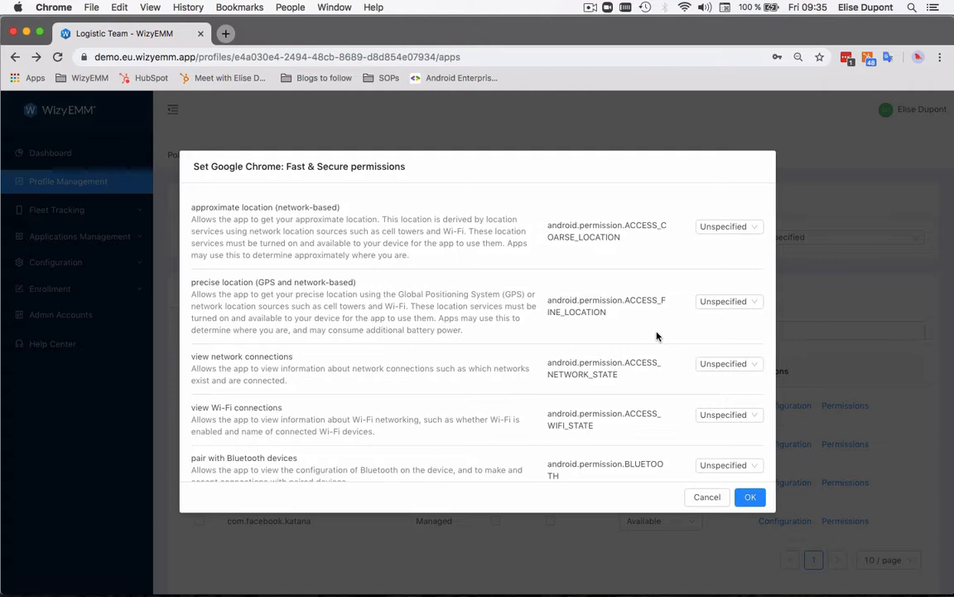
- Review Google Chrome's permissions, including the choices for access Bluetooth settings, and close the dialog without changing anything
scroll(656, 336, down, 4)
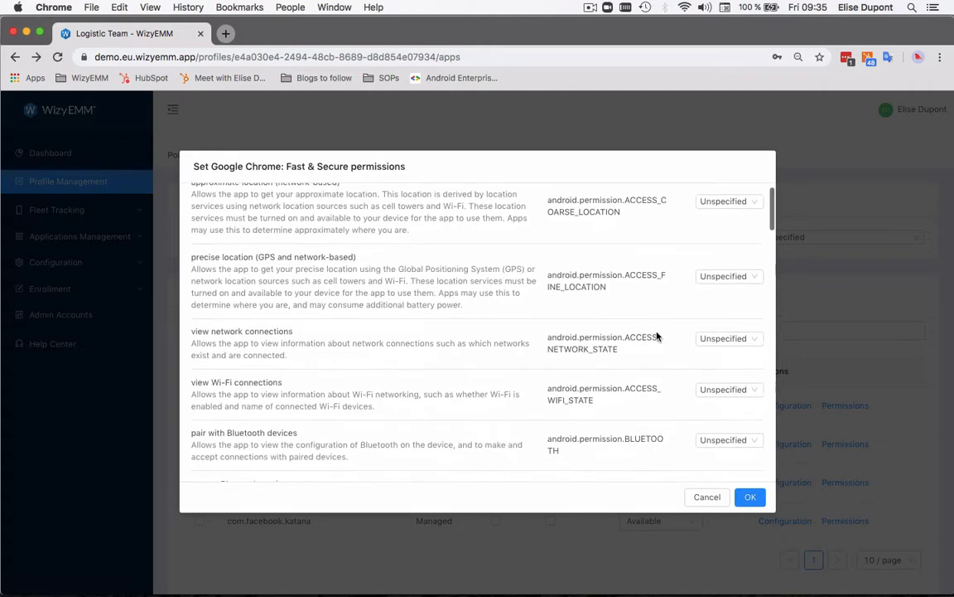
scroll(657, 335, down, 3)
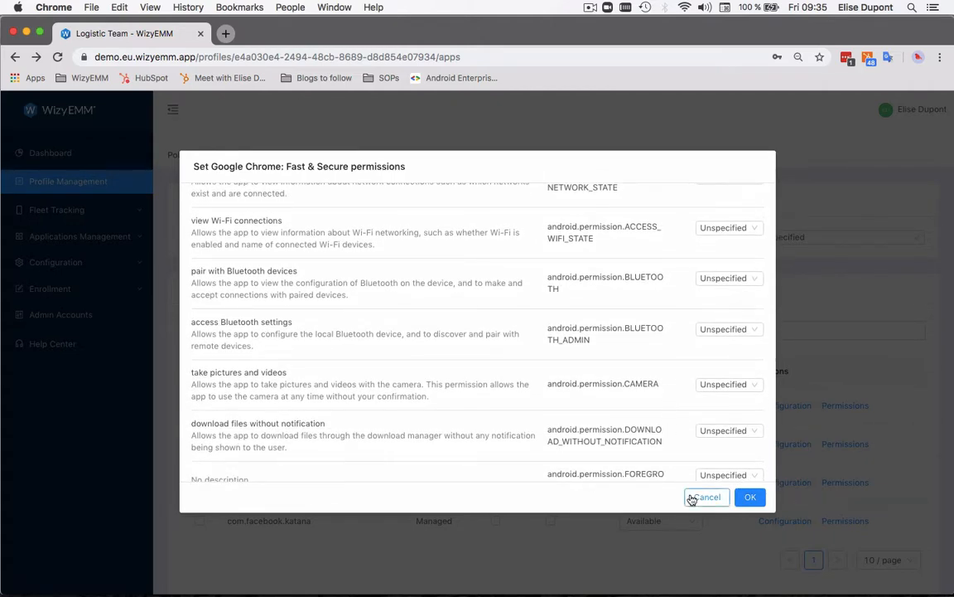
click(758, 329)
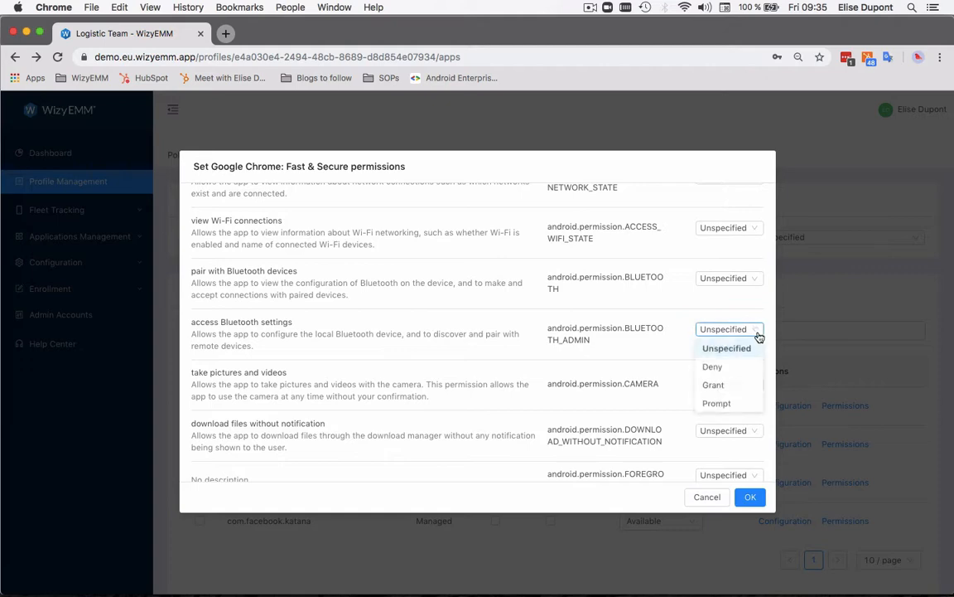
click(706, 500)
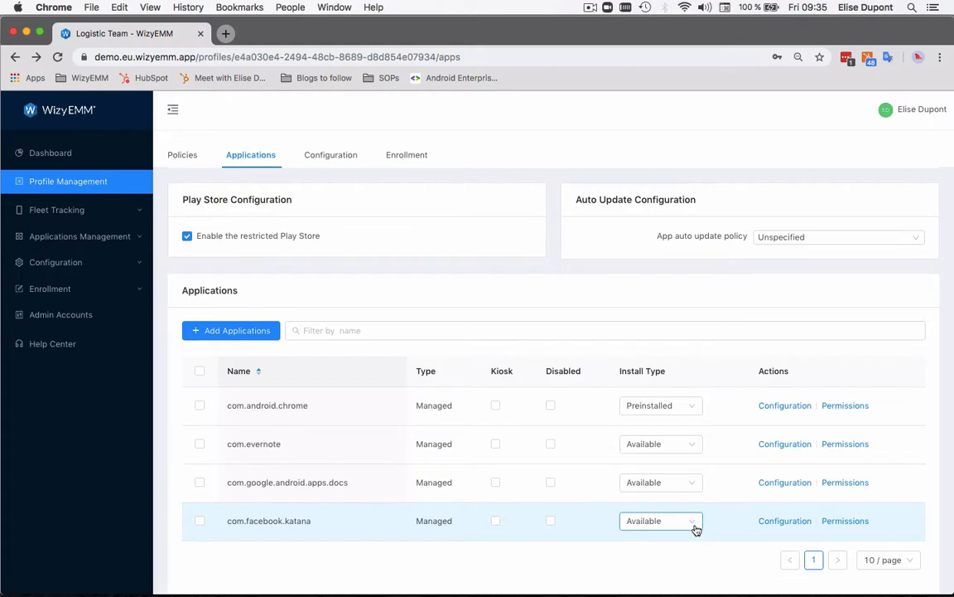
- Set the install type of com.facebook.katana to Blocked
click(693, 521)
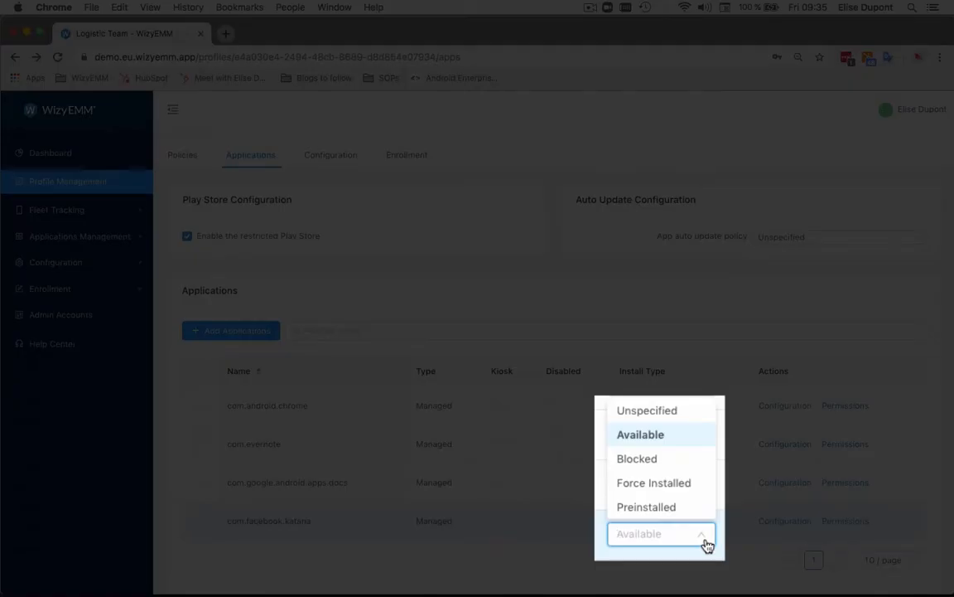
click(664, 464)
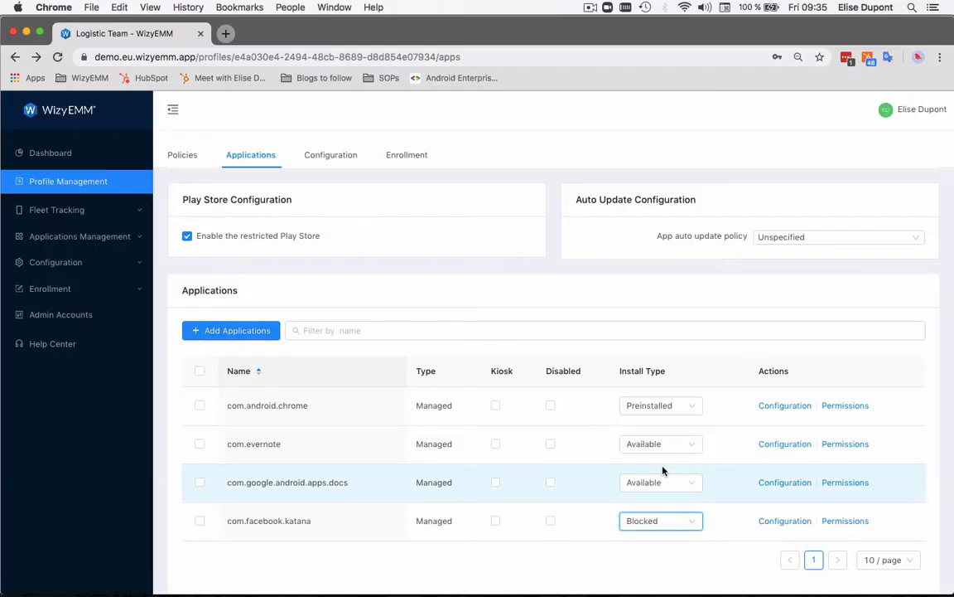
- Look at the install type choices for com.android.chrome and at the profile's Kiosk setting
click(694, 414)
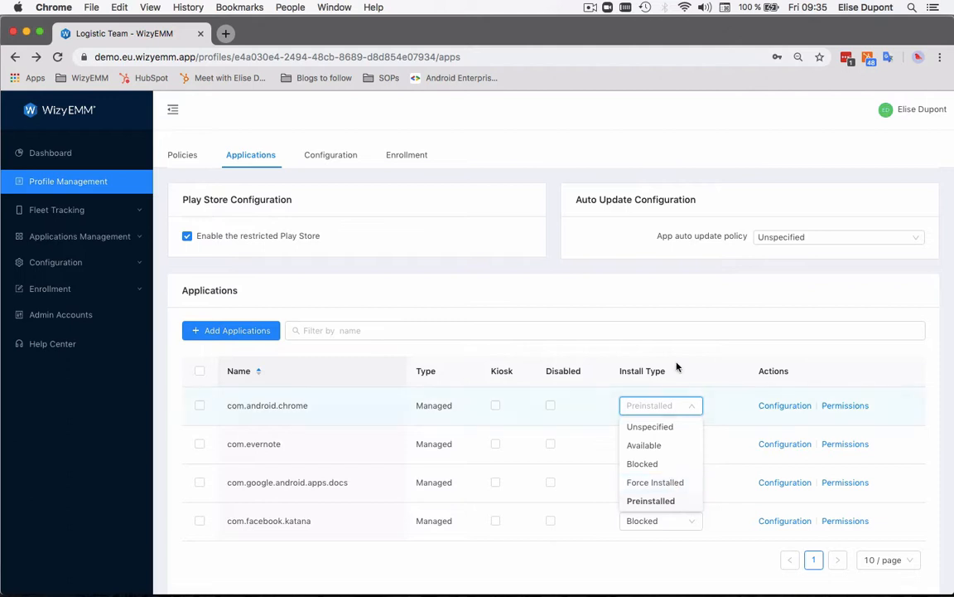
click(687, 300)
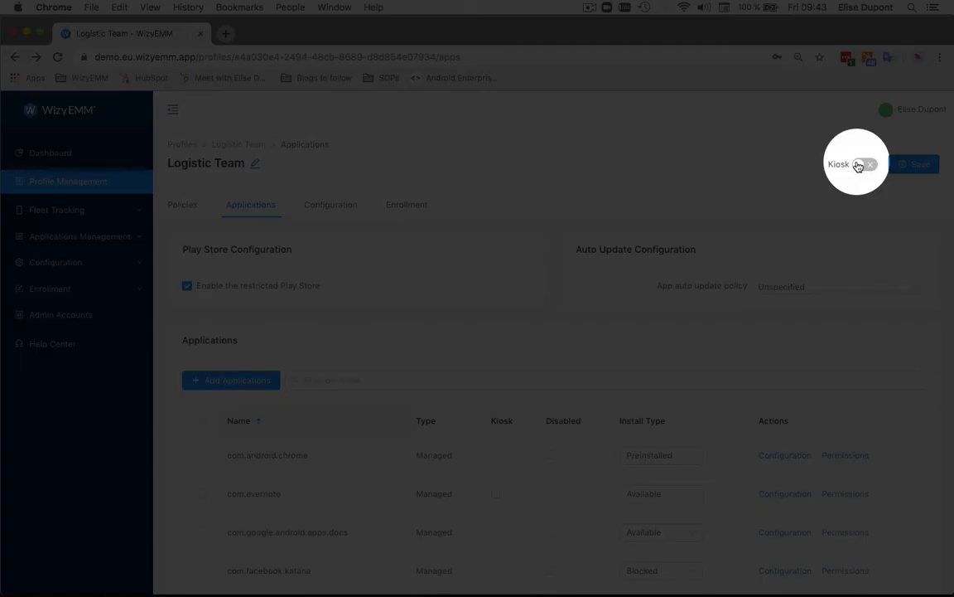
click(863, 164)
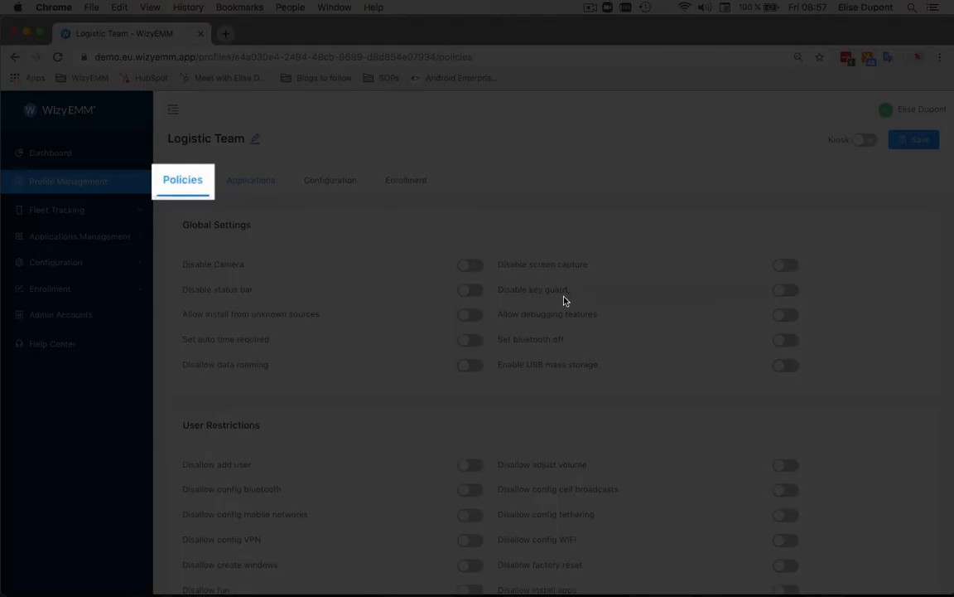
- Review the Logistic Team profile's policies and turn on the Disallow outgoing calls restriction
scroll(563, 300, down, 3)
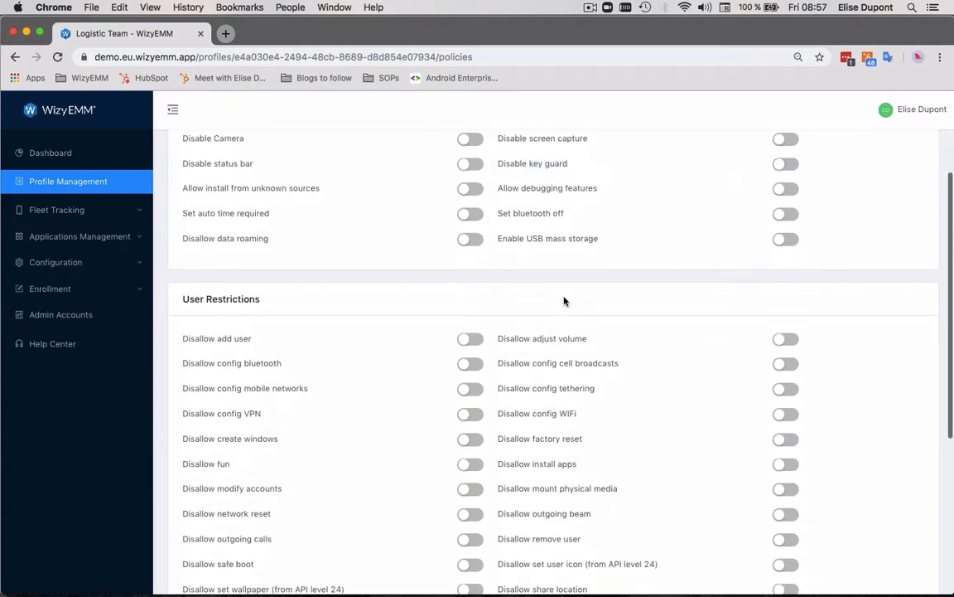
scroll(563, 301, down, 3)
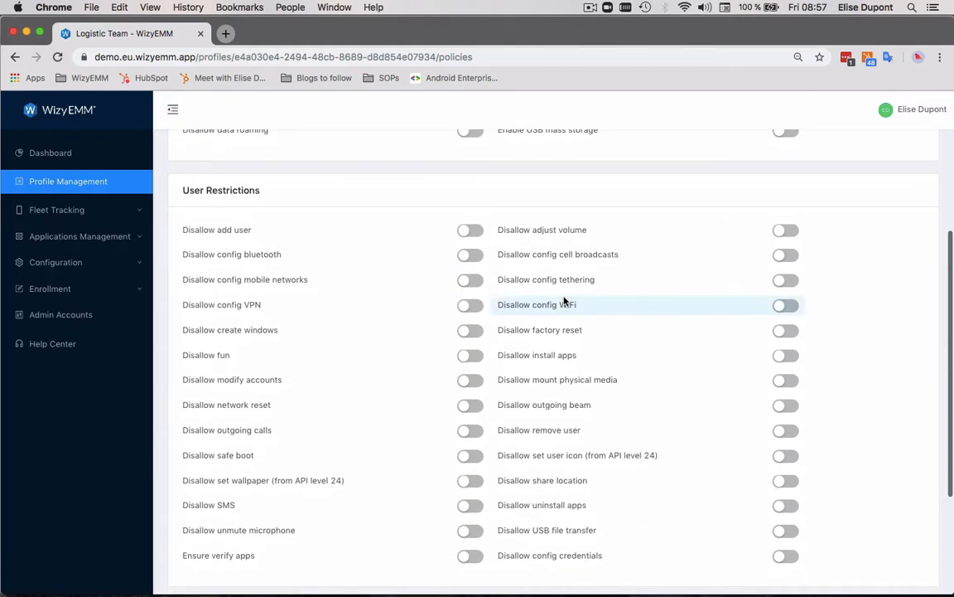
scroll(563, 300, down, 2)
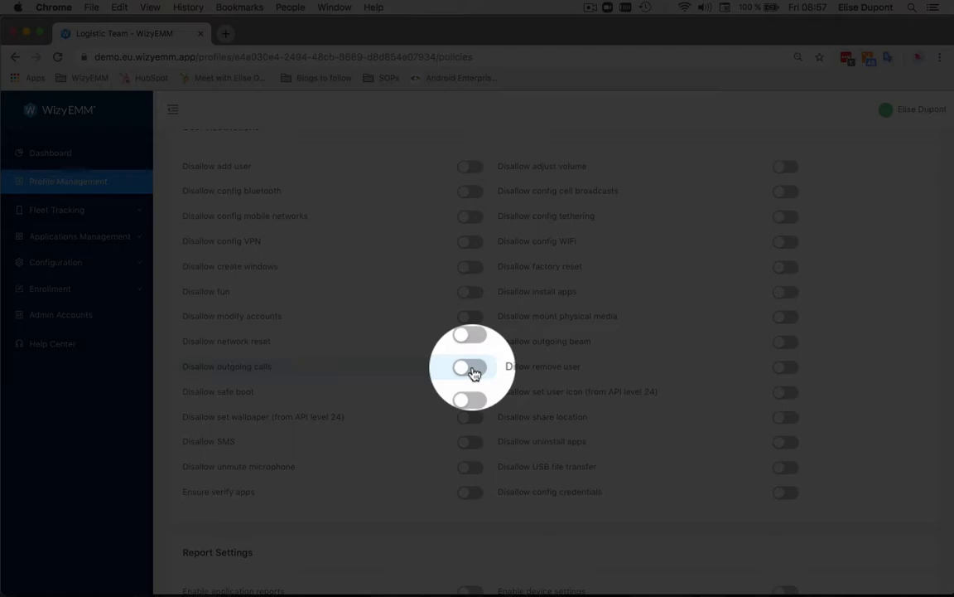
click(471, 367)
- Examine the profile's configuration settings, including device geolocation and the available password quality choices
click(342, 207)
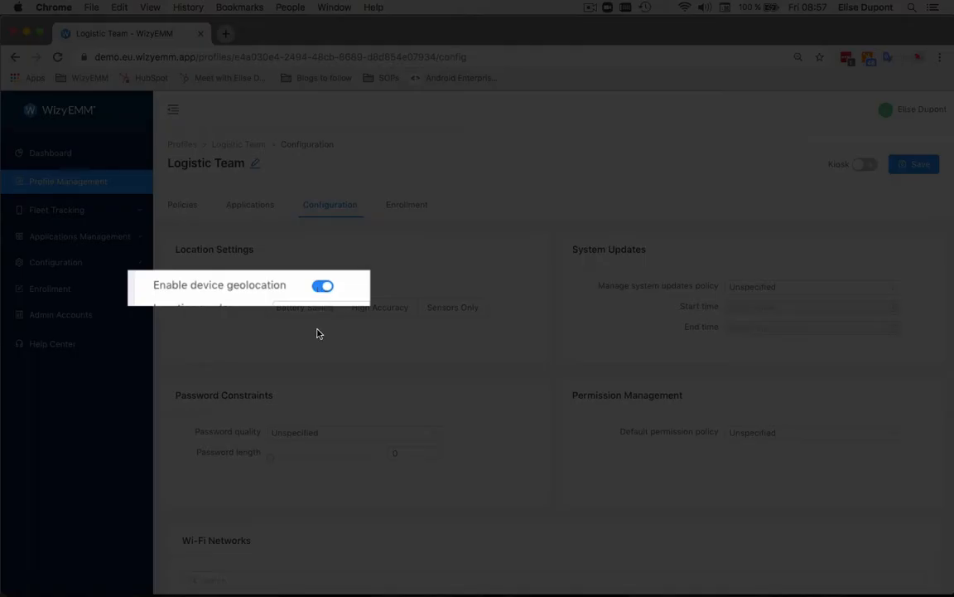
click(468, 406)
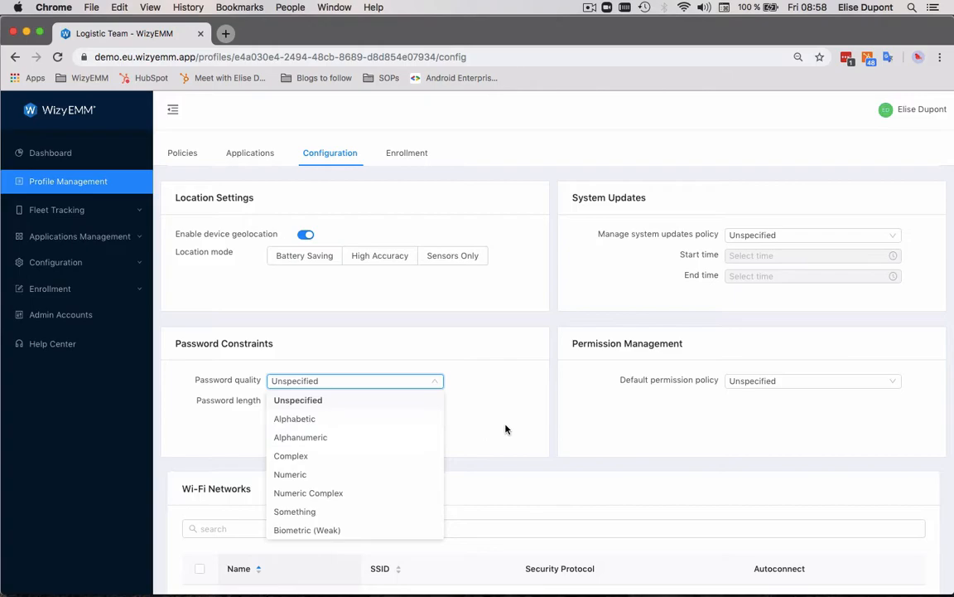
click(507, 428)
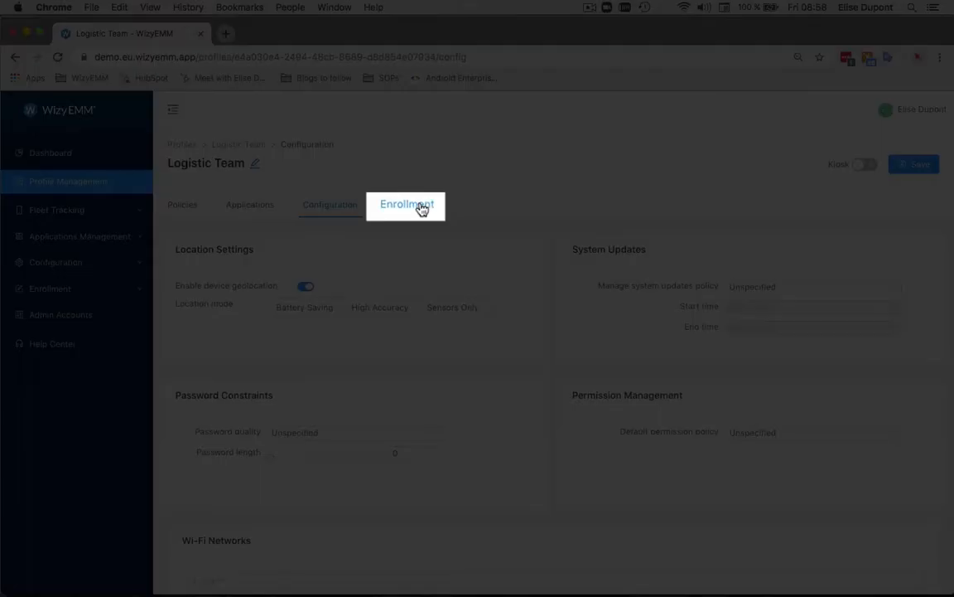
- Review the profile's enrollment parameters and QR code, and save the Logistic Team profile
click(422, 208)
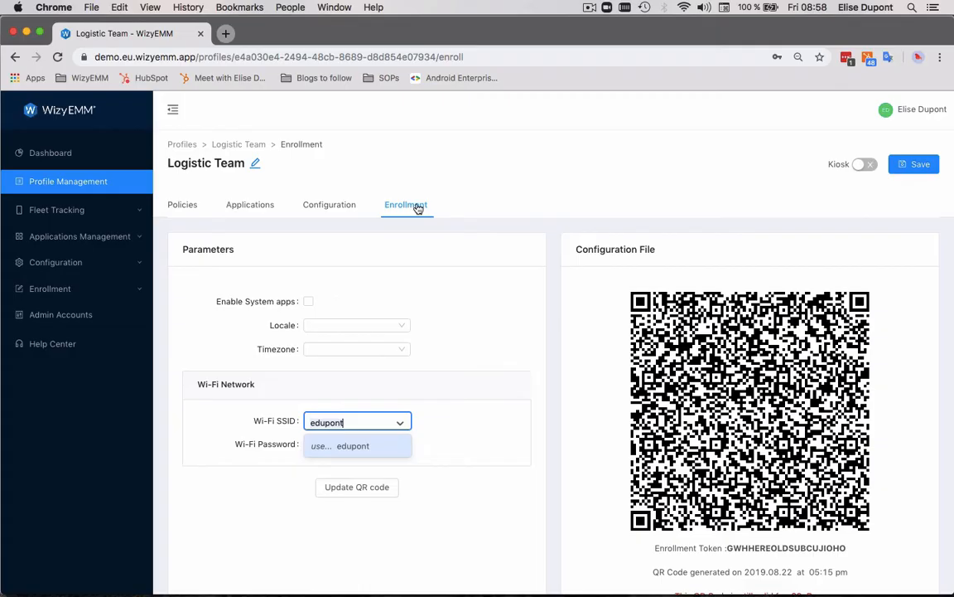
scroll(553, 342, down, 1)
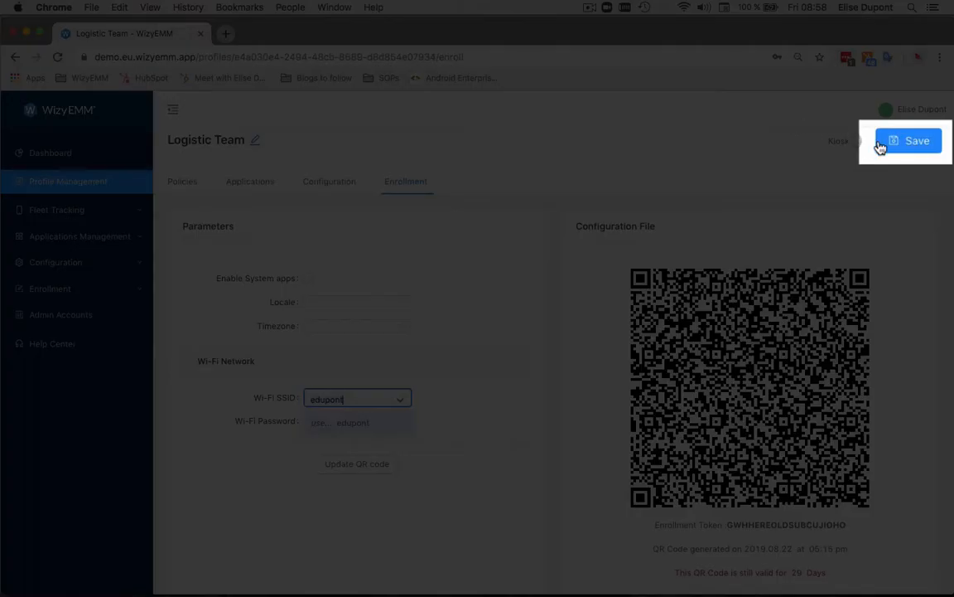
click(884, 145)
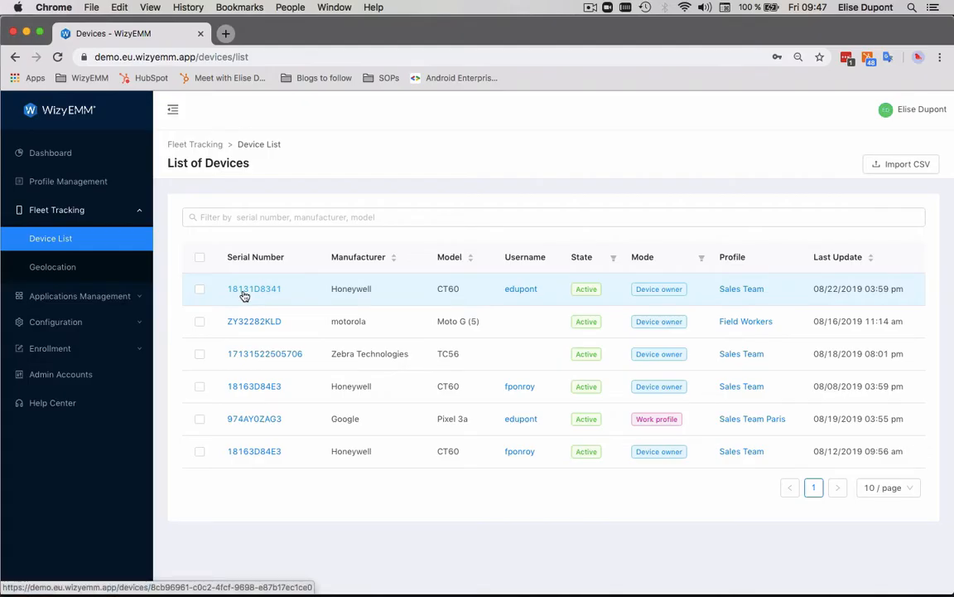
- Open the first Honeywell CT60 in the device list and review its general, user, network, display and geolocation information
click(244, 292)
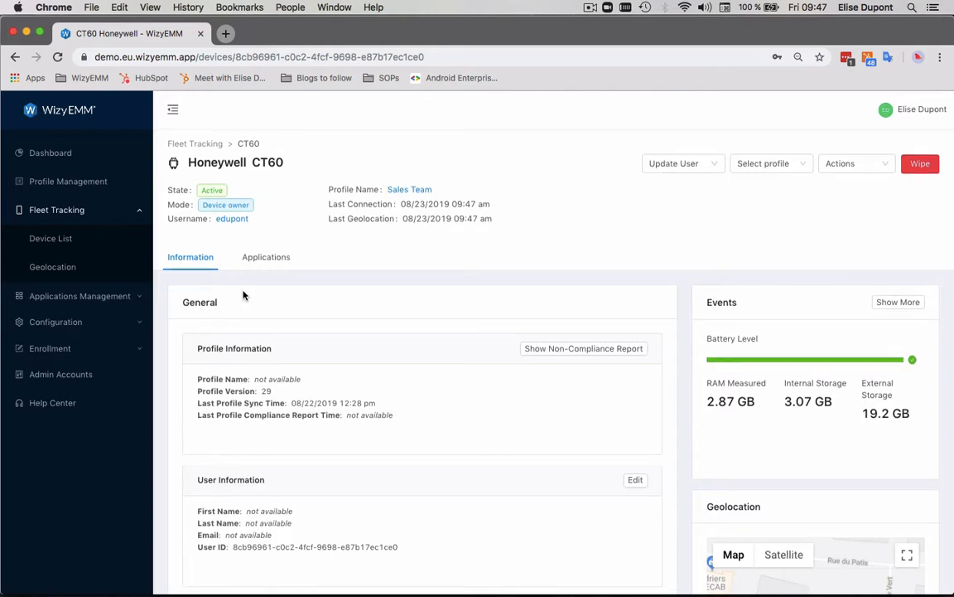
scroll(243, 294, down, 4)
scroll(242, 294, down, 4)
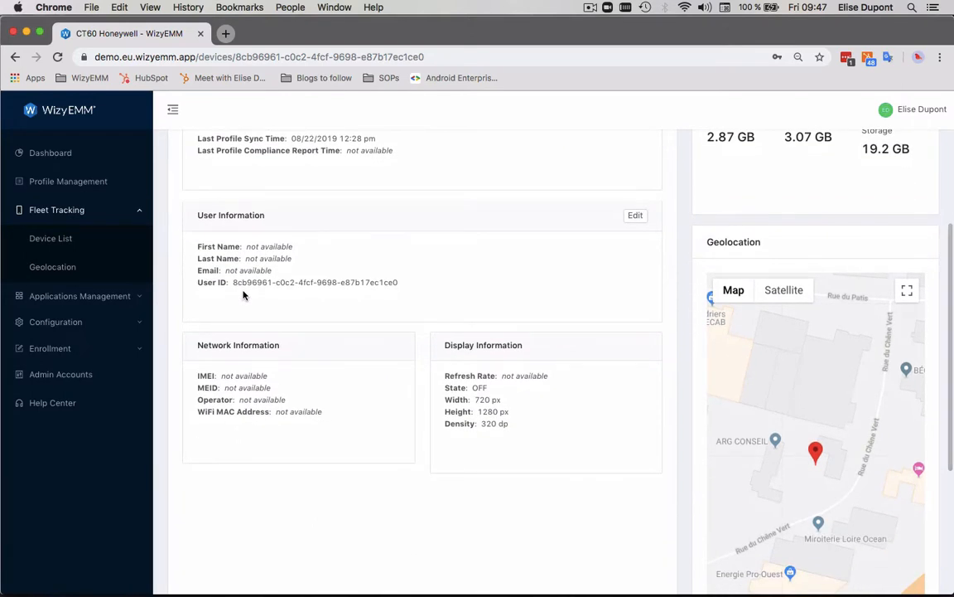
scroll(242, 294, down, 3)
scroll(243, 294, down, 5)
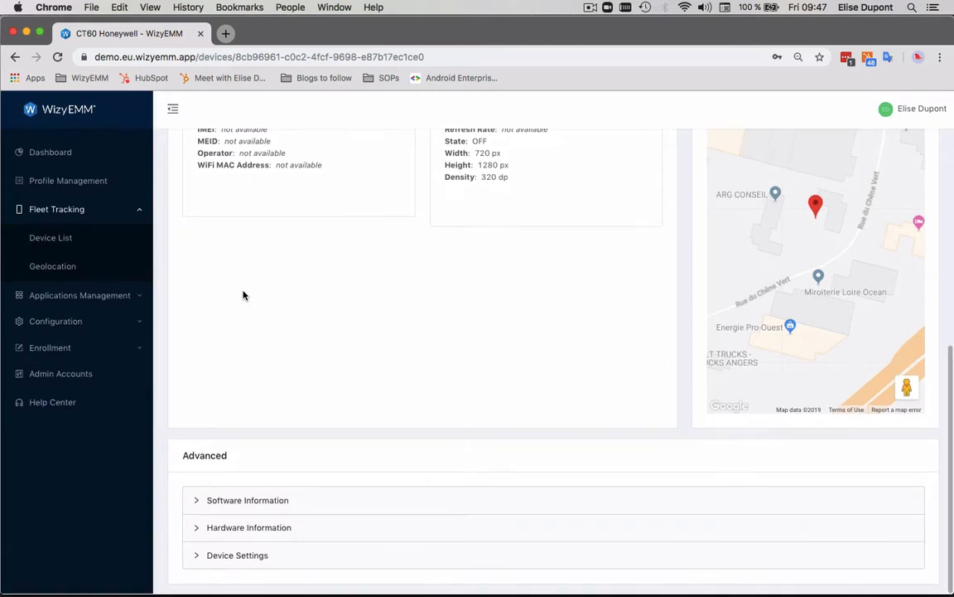
- Examine the Honeywell CT60's advanced software and hardware information
click(246, 501)
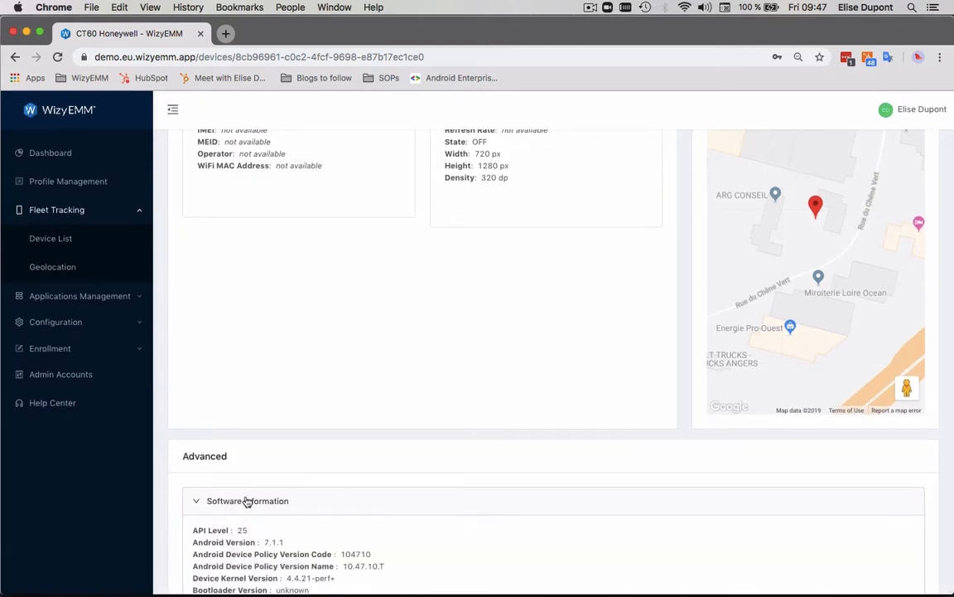
scroll(249, 503, down, 4)
click(249, 543)
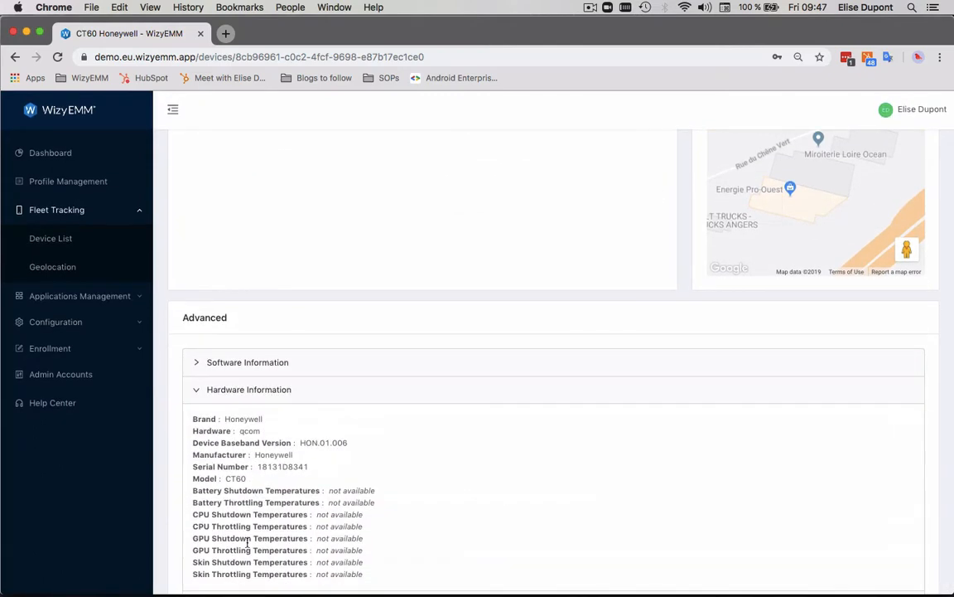
scroll(247, 545, down, 1)
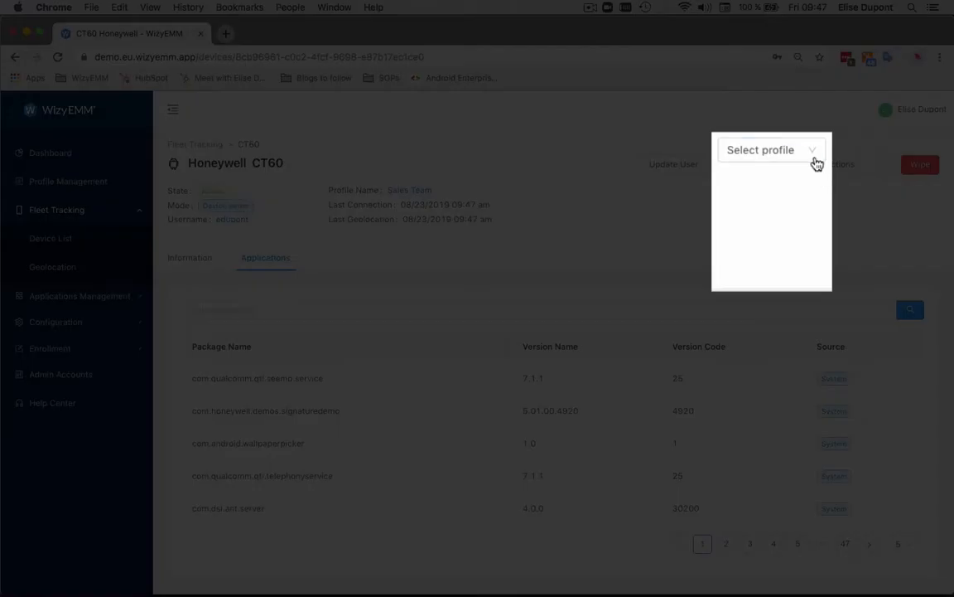
- Look at the profiles that can be assigned to the Honeywell CT60 and at its available device actions
click(817, 158)
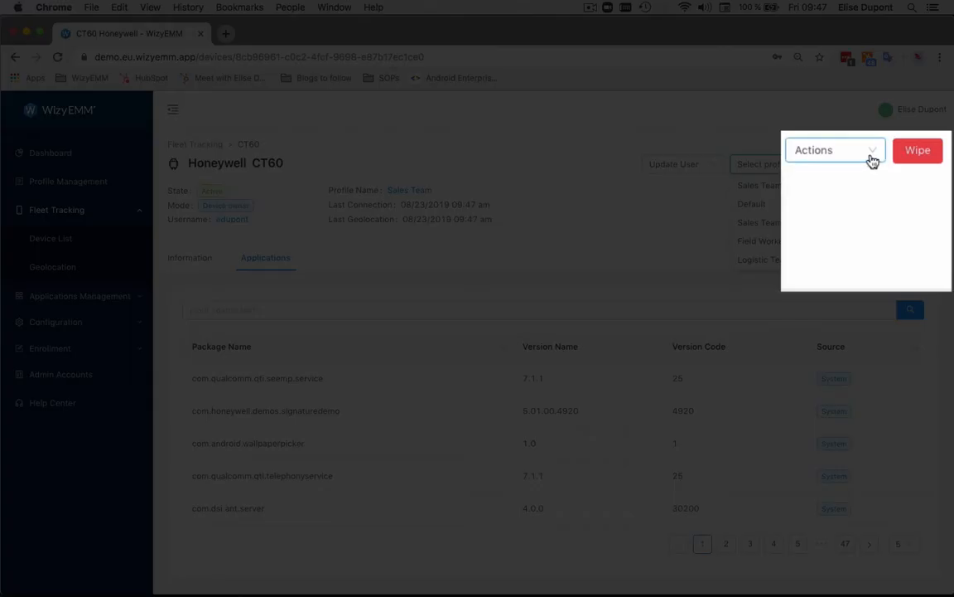
click(872, 157)
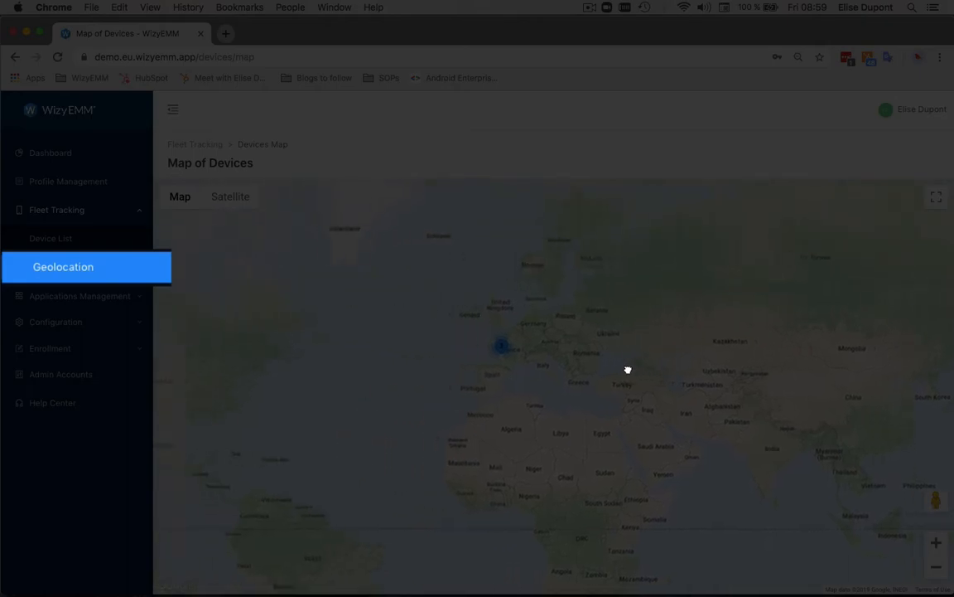
- Inspect the fleet's geolocation on the map of devices, looking closer at the device cluster in France
drag(627, 370, 601, 335)
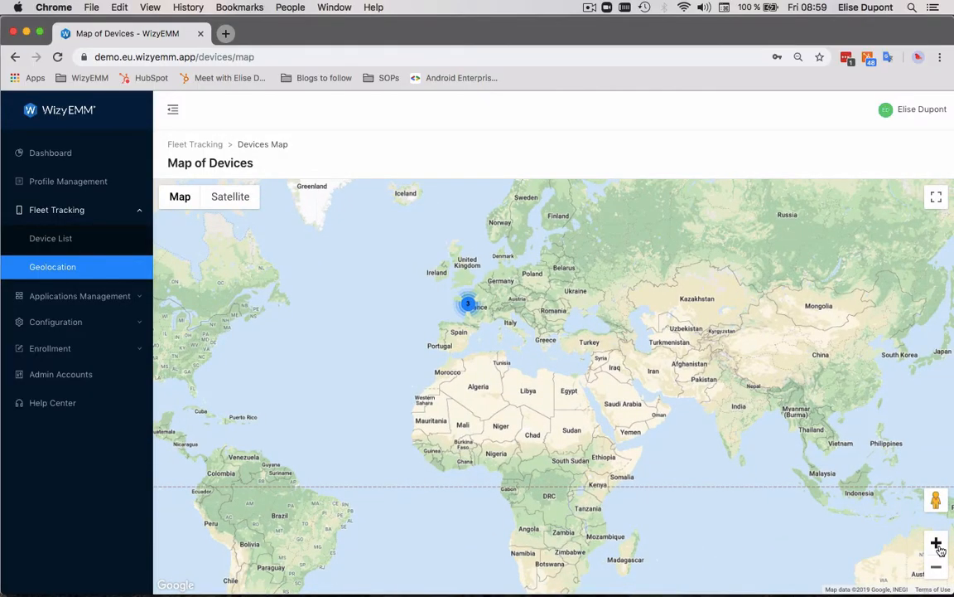
click(937, 543)
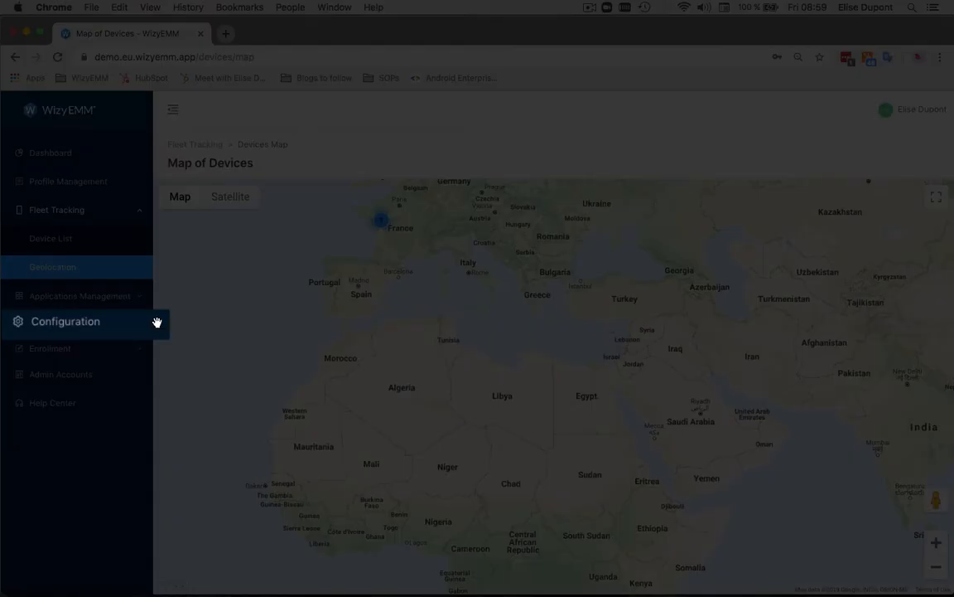
- View the Wi-Fi network configuration and open the Help Center
click(157, 322)
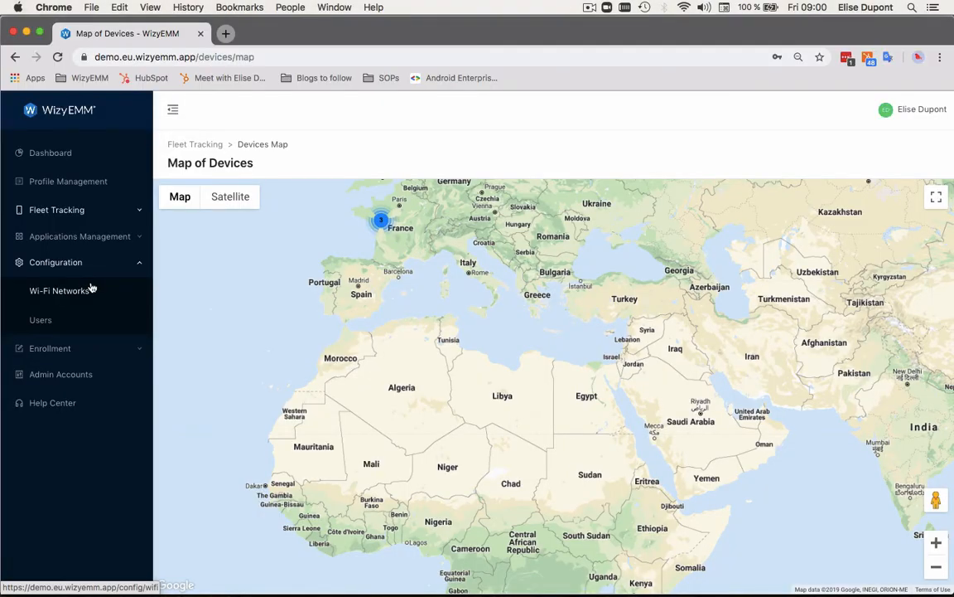
click(92, 288)
click(48, 412)
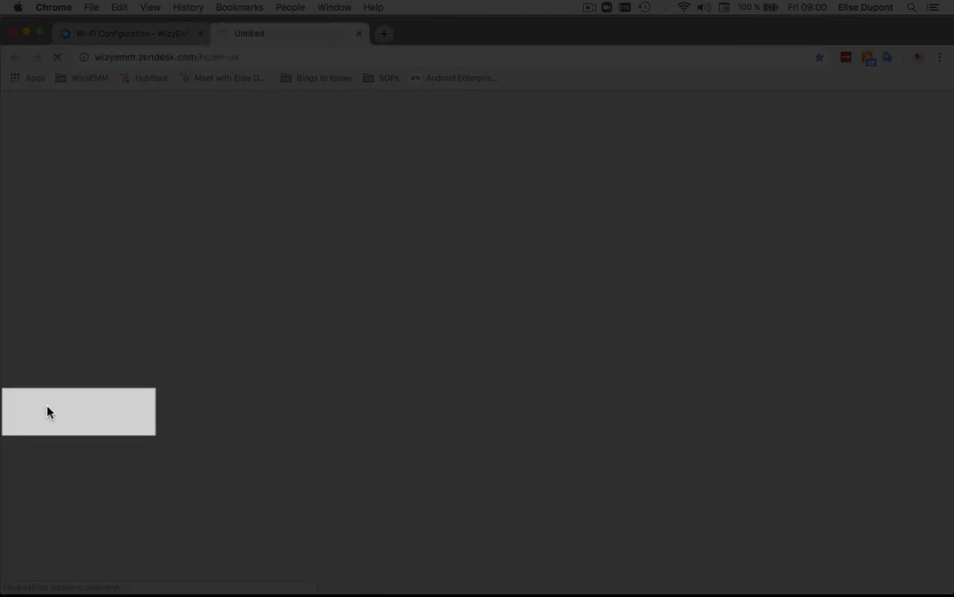